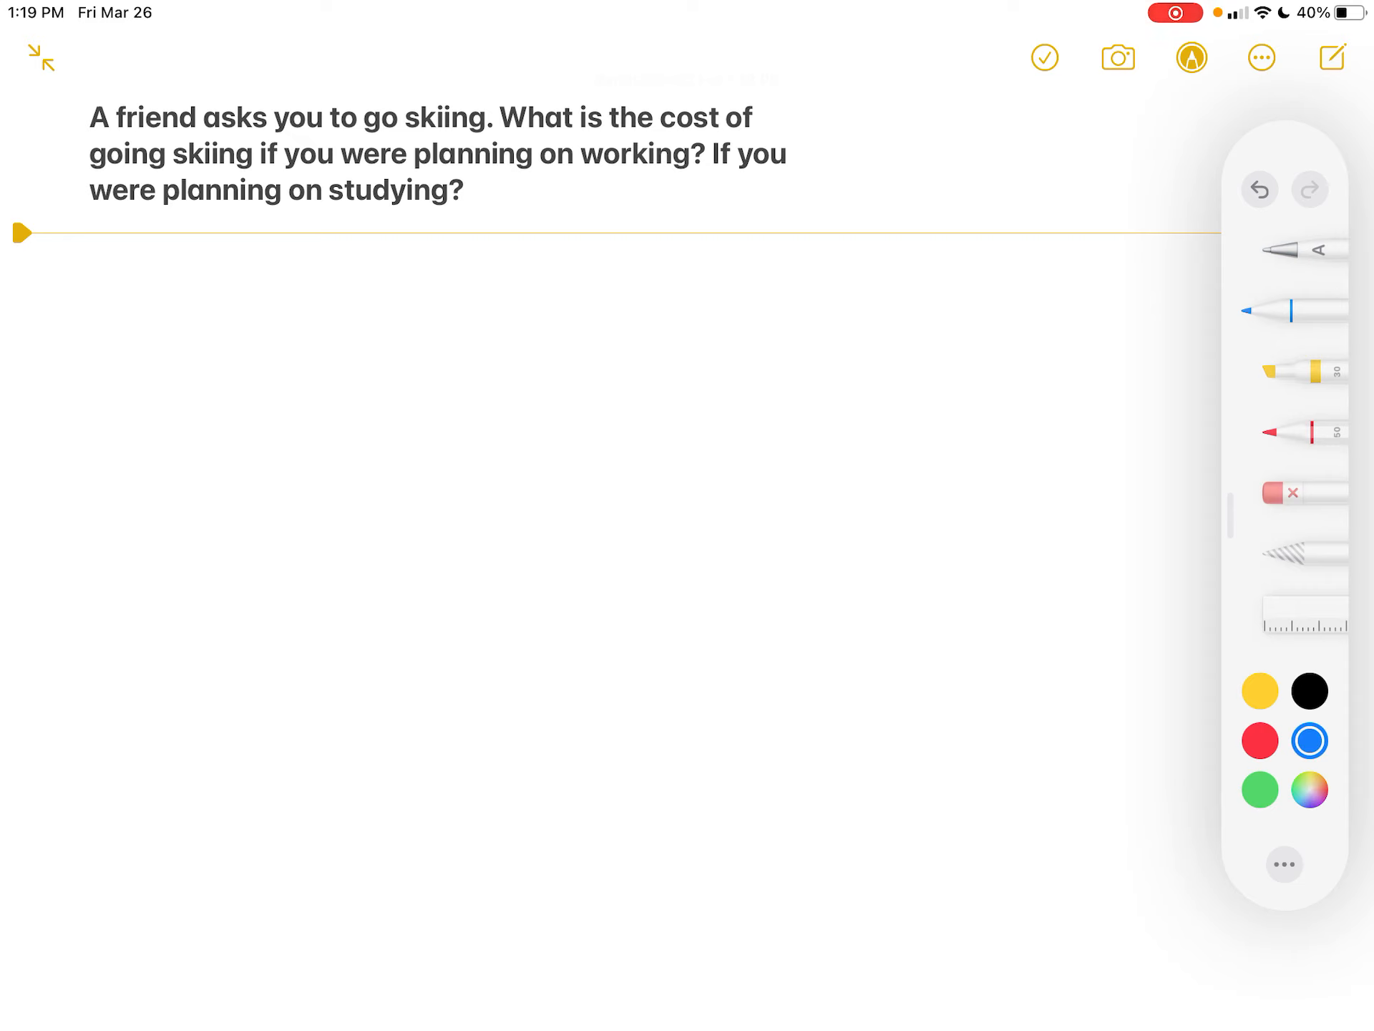
- Handwrite "True cost =" in blue below the skiing question
mouse_move(139, 277)
left_mouse_down()
mouse_move(145, 302)
mouse_move(151, 275)
mouse_move(190, 296)
left_mouse_up()
mouse_move(202, 286)
left_mouse_down()
mouse_move(217, 298)
mouse_move(310, 297)
mouse_move(320, 282)
mouse_move(443, 303)
mouse_move(449, 290)
left_mouse_up()
- Complete the blue line with "implicit + explicit" after the equals sign
mouse_move(460, 275)
left_mouse_down()
mouse_move(464, 295)
mouse_move(507, 292)
left_mouse_up()
mouse_move(521, 271)
left_mouse_down()
mouse_move(521, 293)
mouse_move(579, 286)
left_mouse_up()
left_click_drag(572, 280, 659, 292)
mouse_move(657, 278)
left_mouse_down()
mouse_move(643, 292)
mouse_move(676, 303)
mouse_move(687, 285)
mouse_move(707, 290)
left_mouse_up()
mouse_move(718, 277)
left_mouse_down()
mouse_move(734, 290)
mouse_move(793, 277)
left_mouse_up()
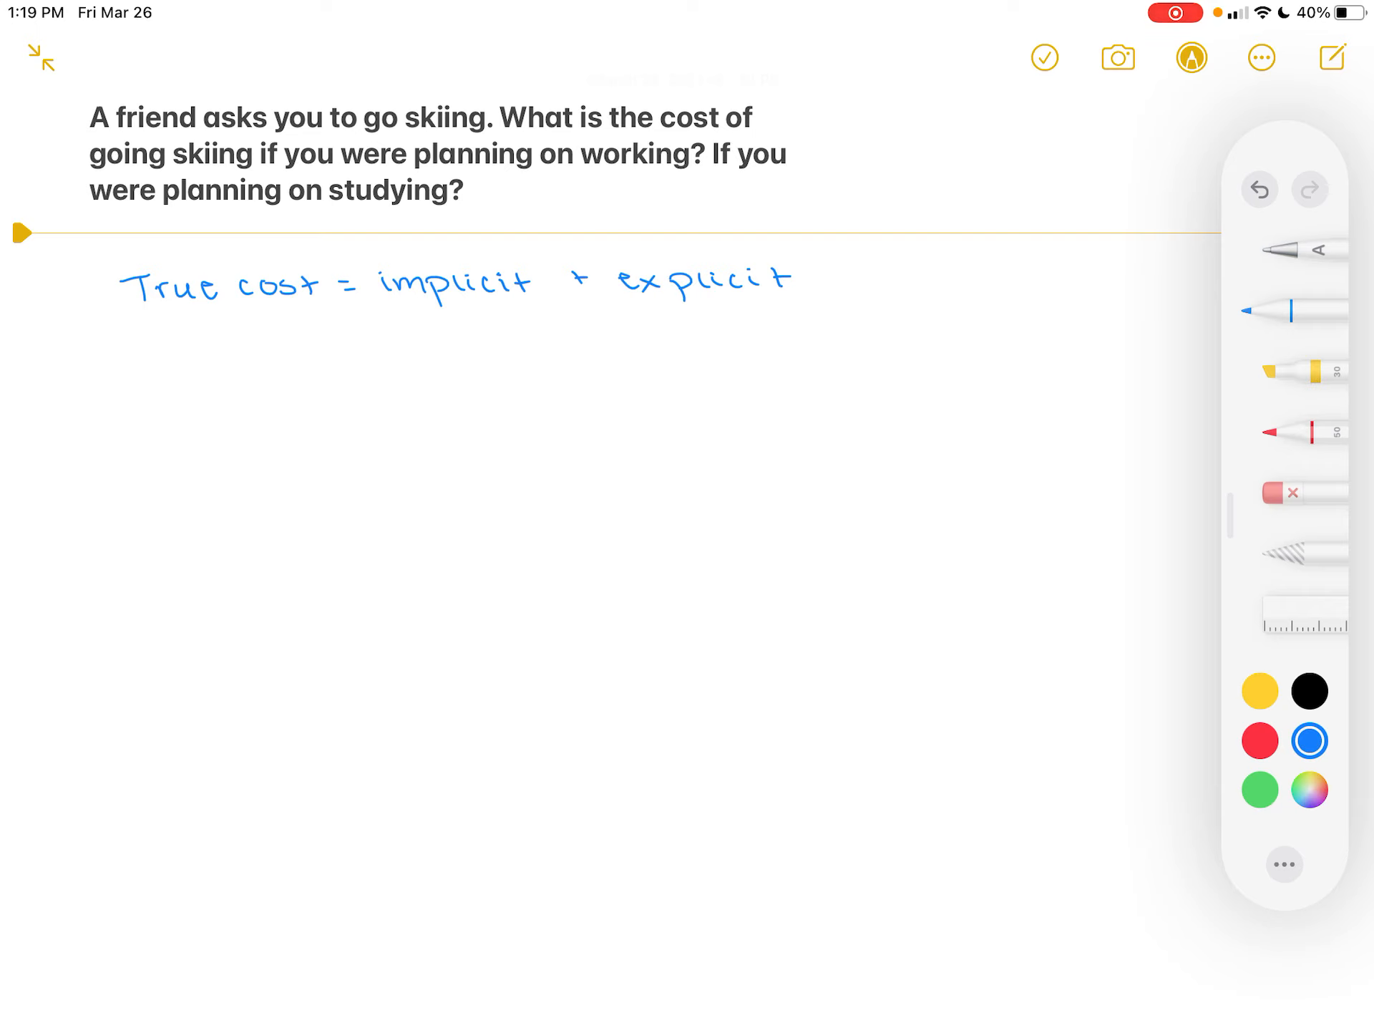
- Label implicit with "opp cost" in yellow beneath it
left_click(1261, 690)
mouse_move(427, 332)
left_mouse_down()
mouse_move(425, 346)
mouse_move(516, 346)
left_mouse_up()
mouse_move(531, 333)
left_mouse_down()
mouse_move(527, 349)
mouse_move(546, 350)
left_mouse_up()
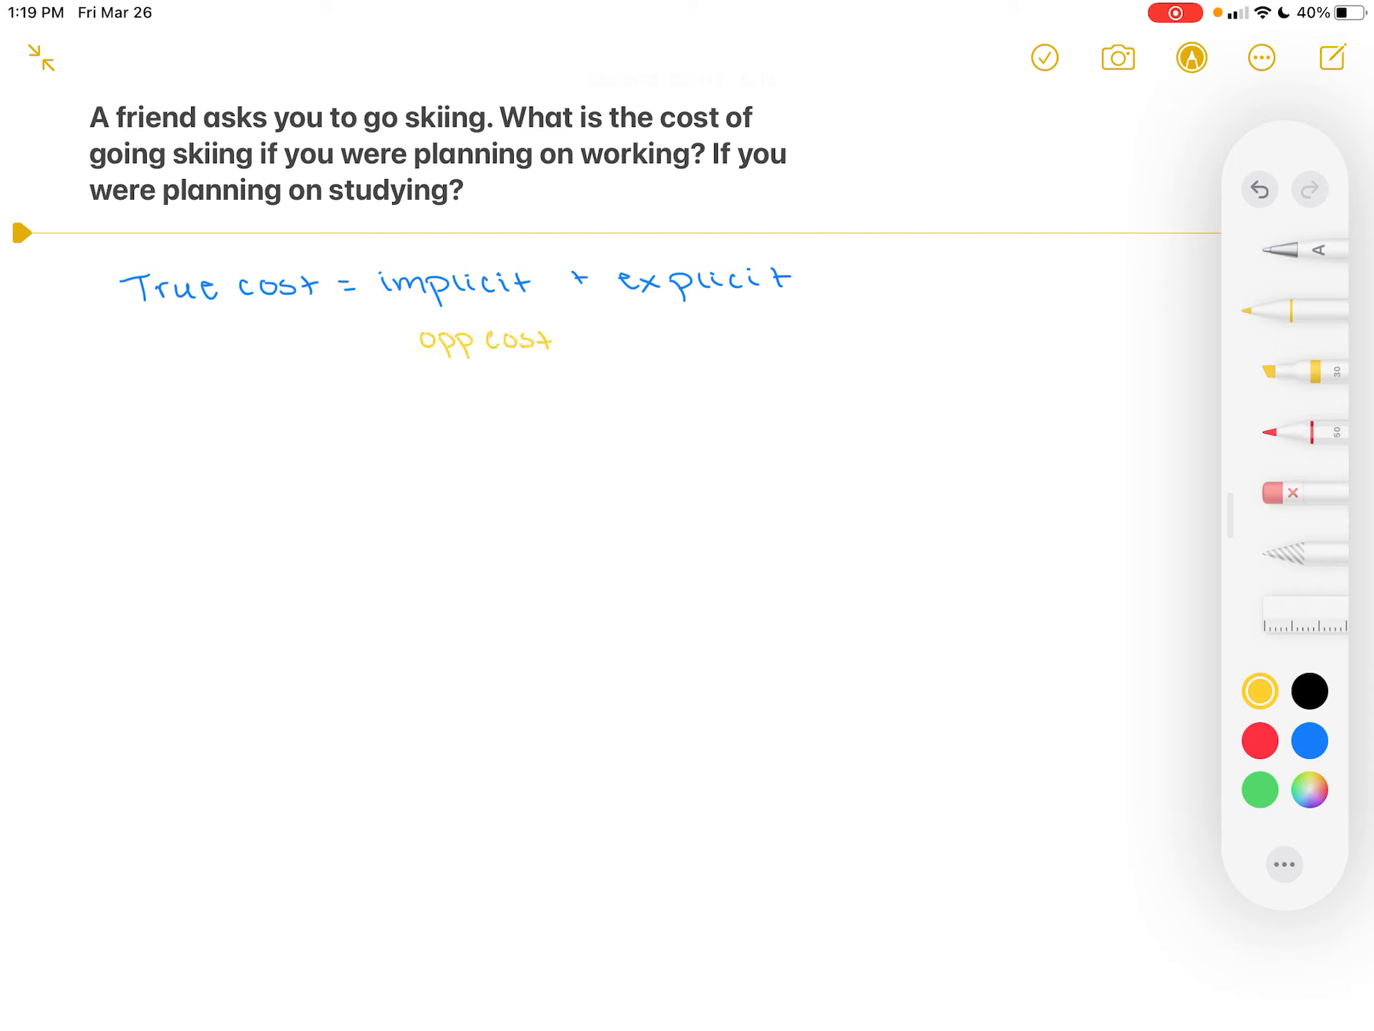
- Write "lost wages" in red on the line below opp cost
left_click(1261, 741)
mouse_move(412, 380)
left_mouse_down()
mouse_move(421, 400)
mouse_move(475, 399)
left_mouse_up()
mouse_move(466, 389)
left_mouse_down()
mouse_move(548, 420)
mouse_move(569, 402)
left_mouse_up()
left_click_drag(581, 387, 569, 405)
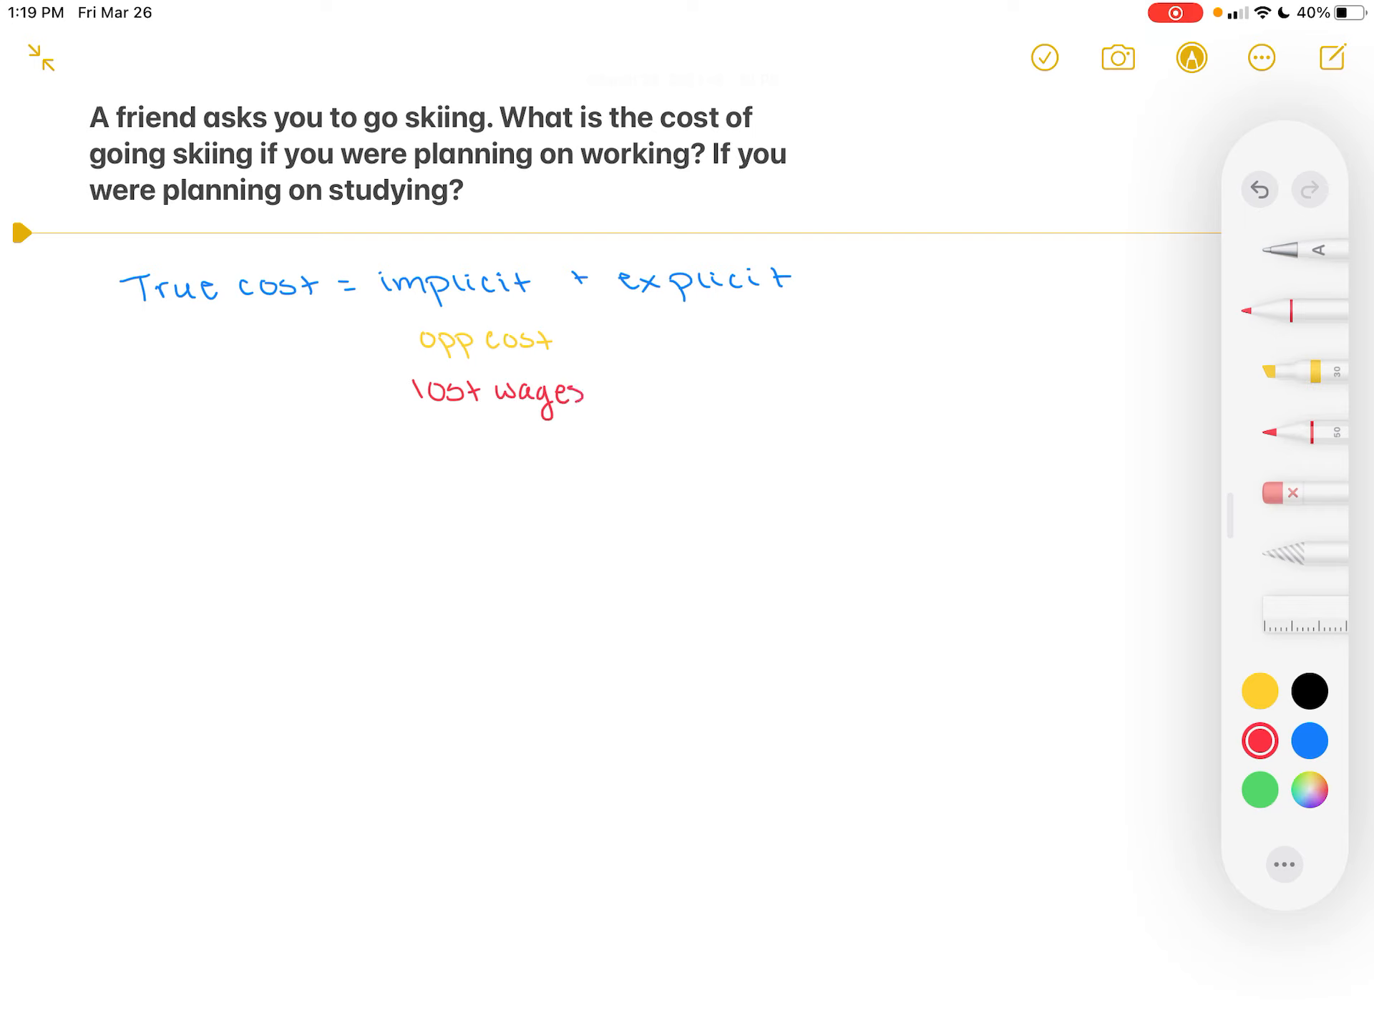
left_click(1260, 690)
left_click(1262, 741)
- Add "+ rental equipment" after wages, undoing a stray trailing s
mouse_move(606, 391)
left_mouse_down()
mouse_move(642, 380)
mouse_move(792, 411)
mouse_move(812, 398)
mouse_move(916, 401)
left_mouse_up()
left_click_drag(921, 379, 951, 401)
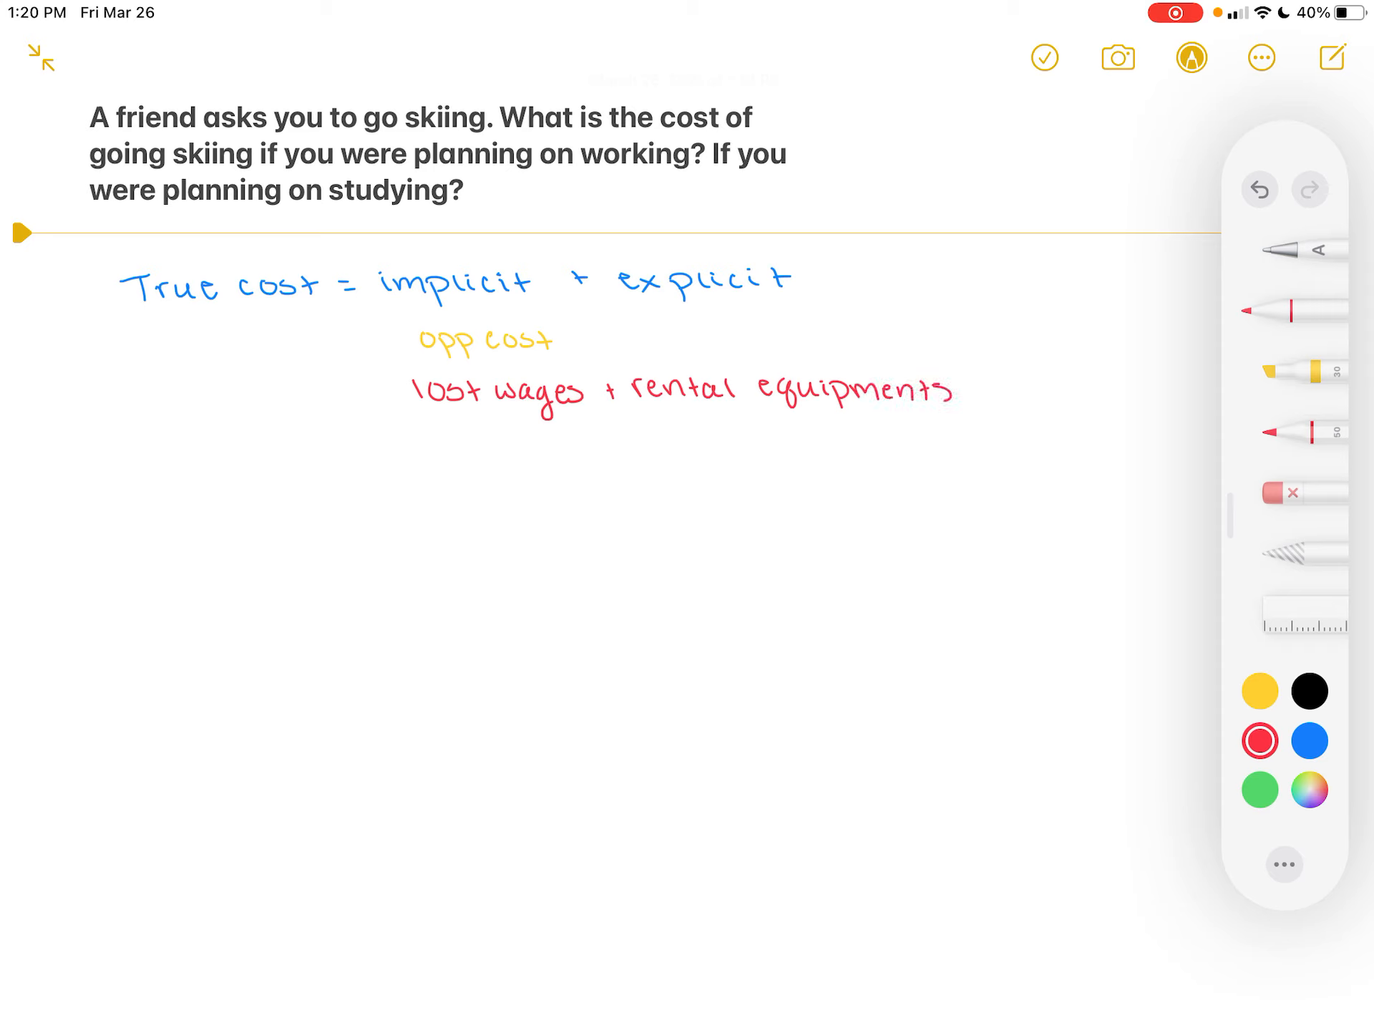
key("ctrl+z")
- Finish the red line with "+ lift ticket"
left_click_drag(947, 392, 957, 392)
left_click_drag(953, 383, 953, 401)
left_click_drag(977, 378, 979, 399)
left_click_drag(985, 387, 1000, 397)
left_click_drag(994, 386, 1046, 399)
mouse_move(1040, 390)
left_mouse_down()
mouse_move(1106, 408)
mouse_move(1148, 393)
left_mouse_up()
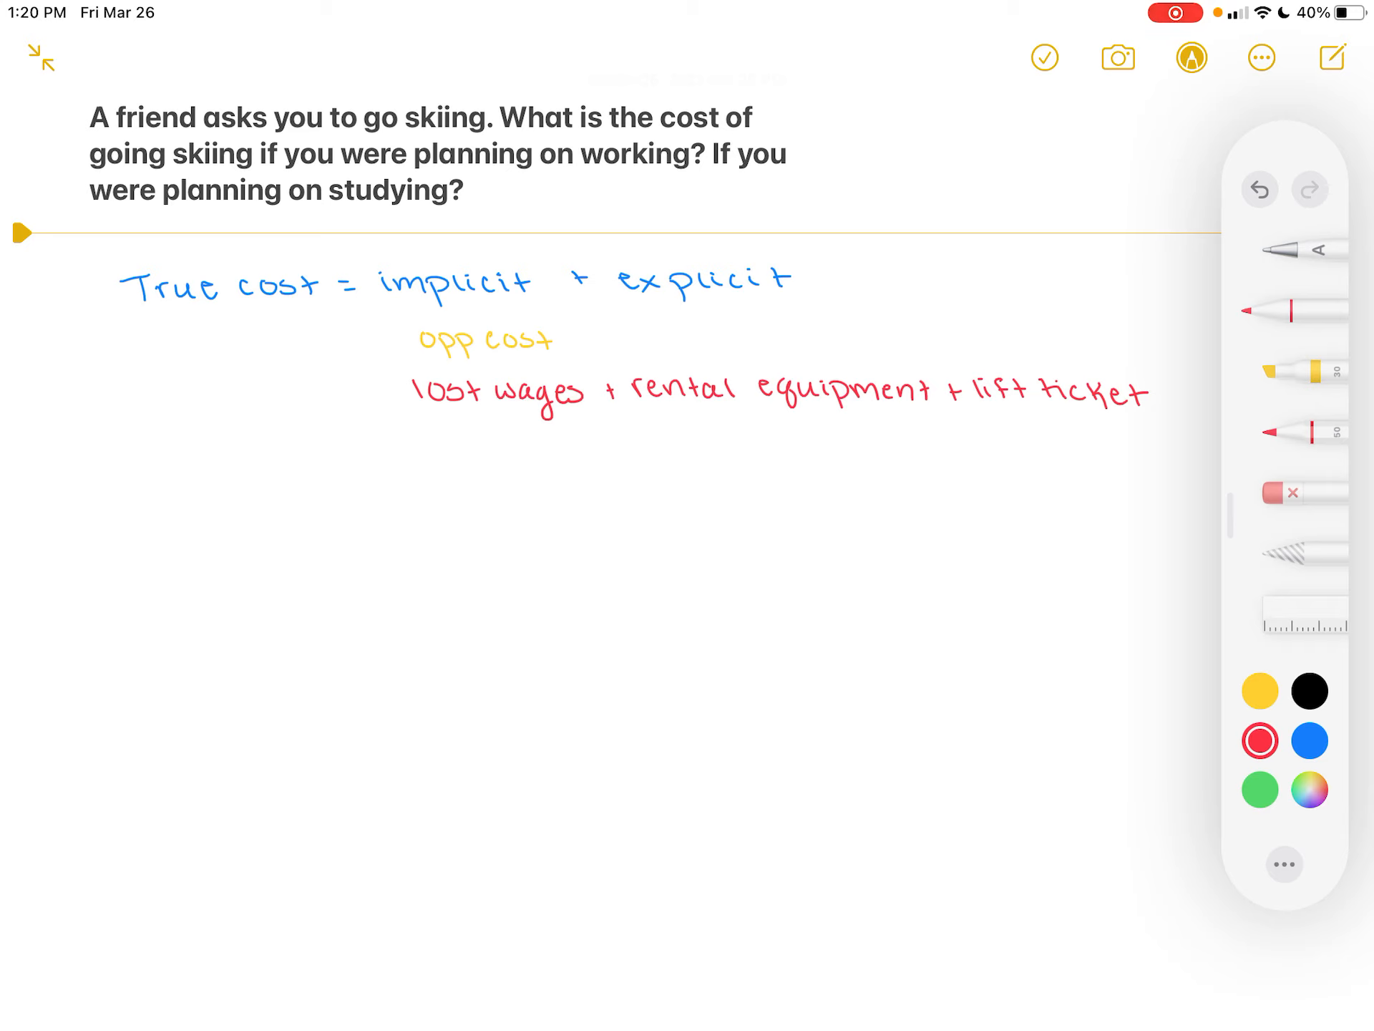
- Turn the dash into an equals sign and underline wages, rental equipment and lift ticket
left_click_drag(377, 395, 391, 396)
left_click_drag(463, 428, 543, 424)
left_click_drag(713, 428, 854, 429)
left_click_drag(999, 427, 1085, 428)
- Write "True cost" at the start of the red line and underline implicit and explicit
mouse_move(149, 372)
left_mouse_down()
mouse_move(149, 396)
mouse_move(157, 368)
left_mouse_up()
mouse_move(163, 381)
left_mouse_down()
mouse_move(173, 397)
mouse_move(288, 398)
left_mouse_up()
mouse_move(314, 370)
left_mouse_down()
mouse_move(318, 399)
mouse_move(328, 385)
left_mouse_up()
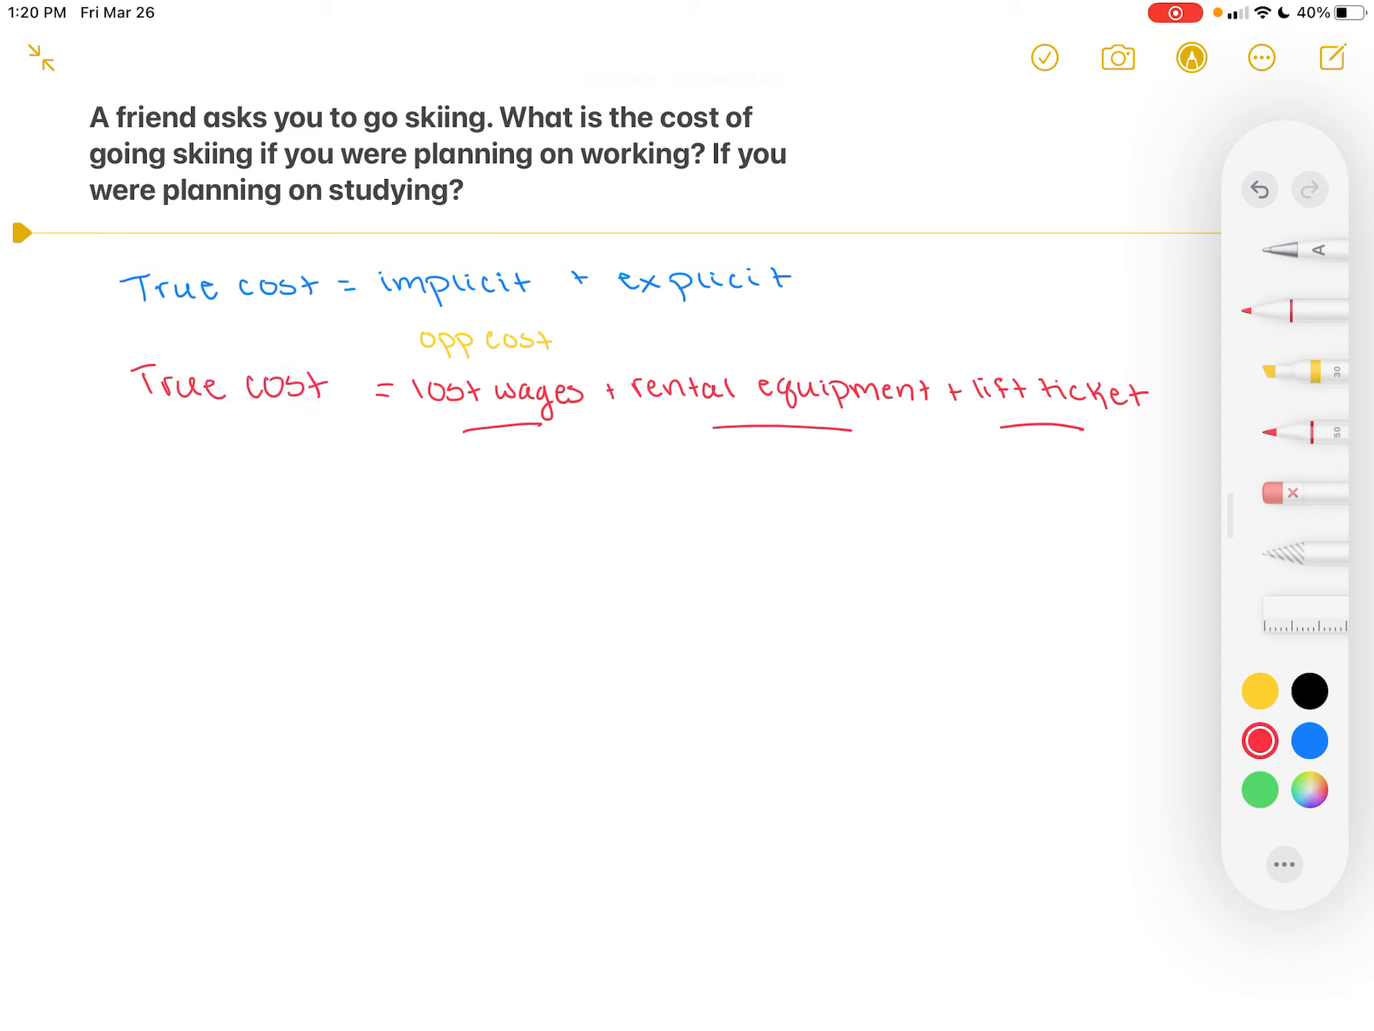
left_click_drag(407, 306, 494, 304)
left_click_drag(652, 310, 770, 308)
- Enclose "lost wages" with two yellow curved brackets
left_click(1260, 690)
left_click_drag(393, 312, 385, 524)
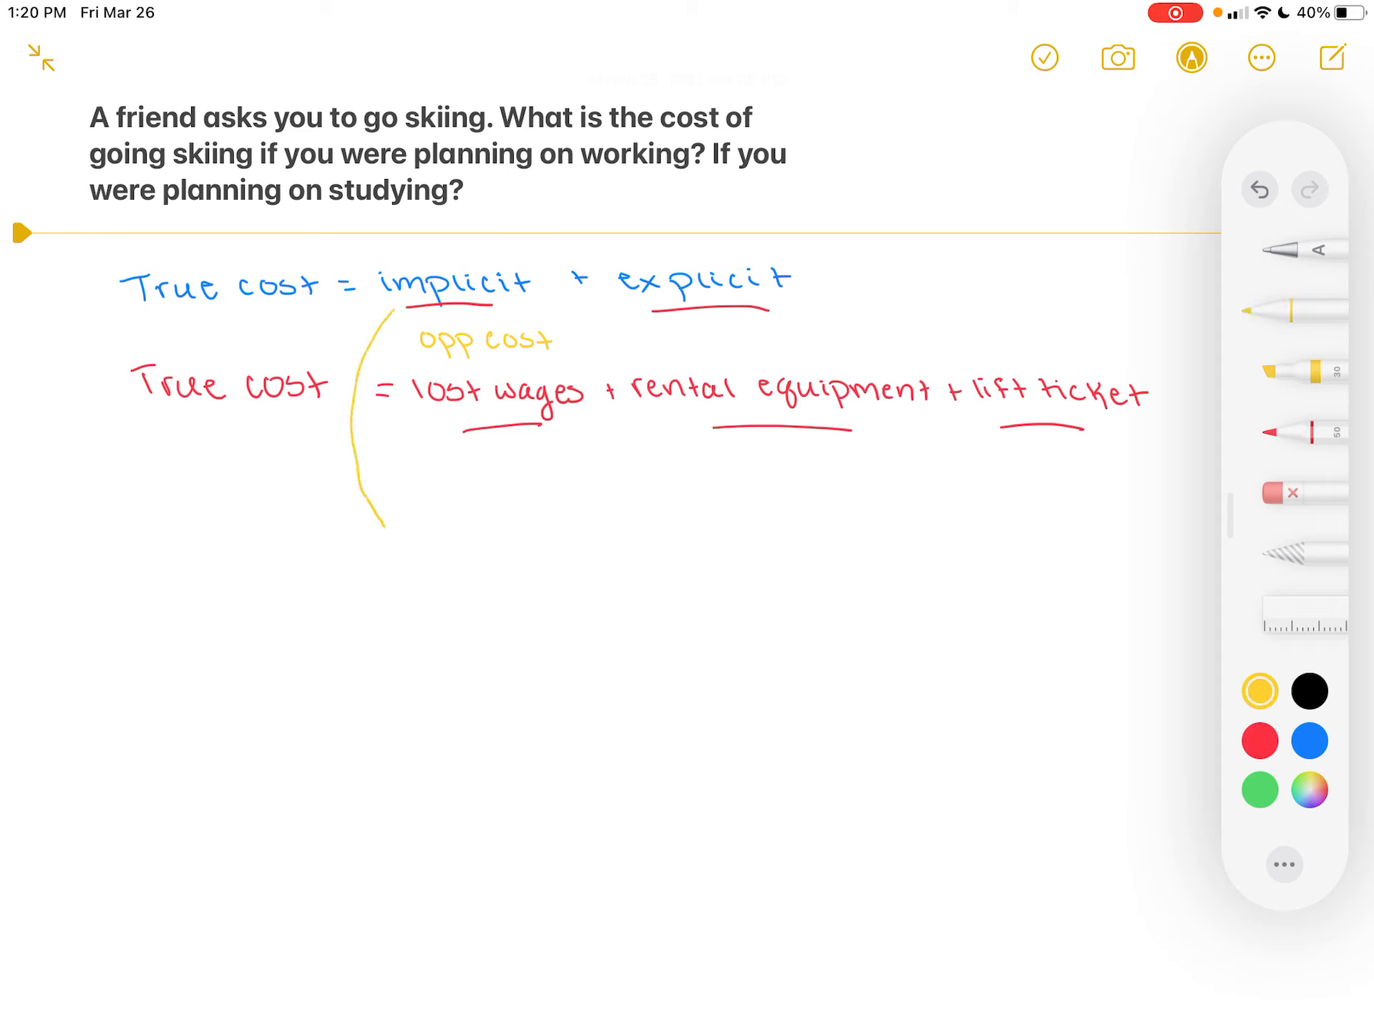
left_click_drag(640, 309, 608, 521)
- Write "value of your time" in red beneath the bracketed lost wages
left_click(1261, 741)
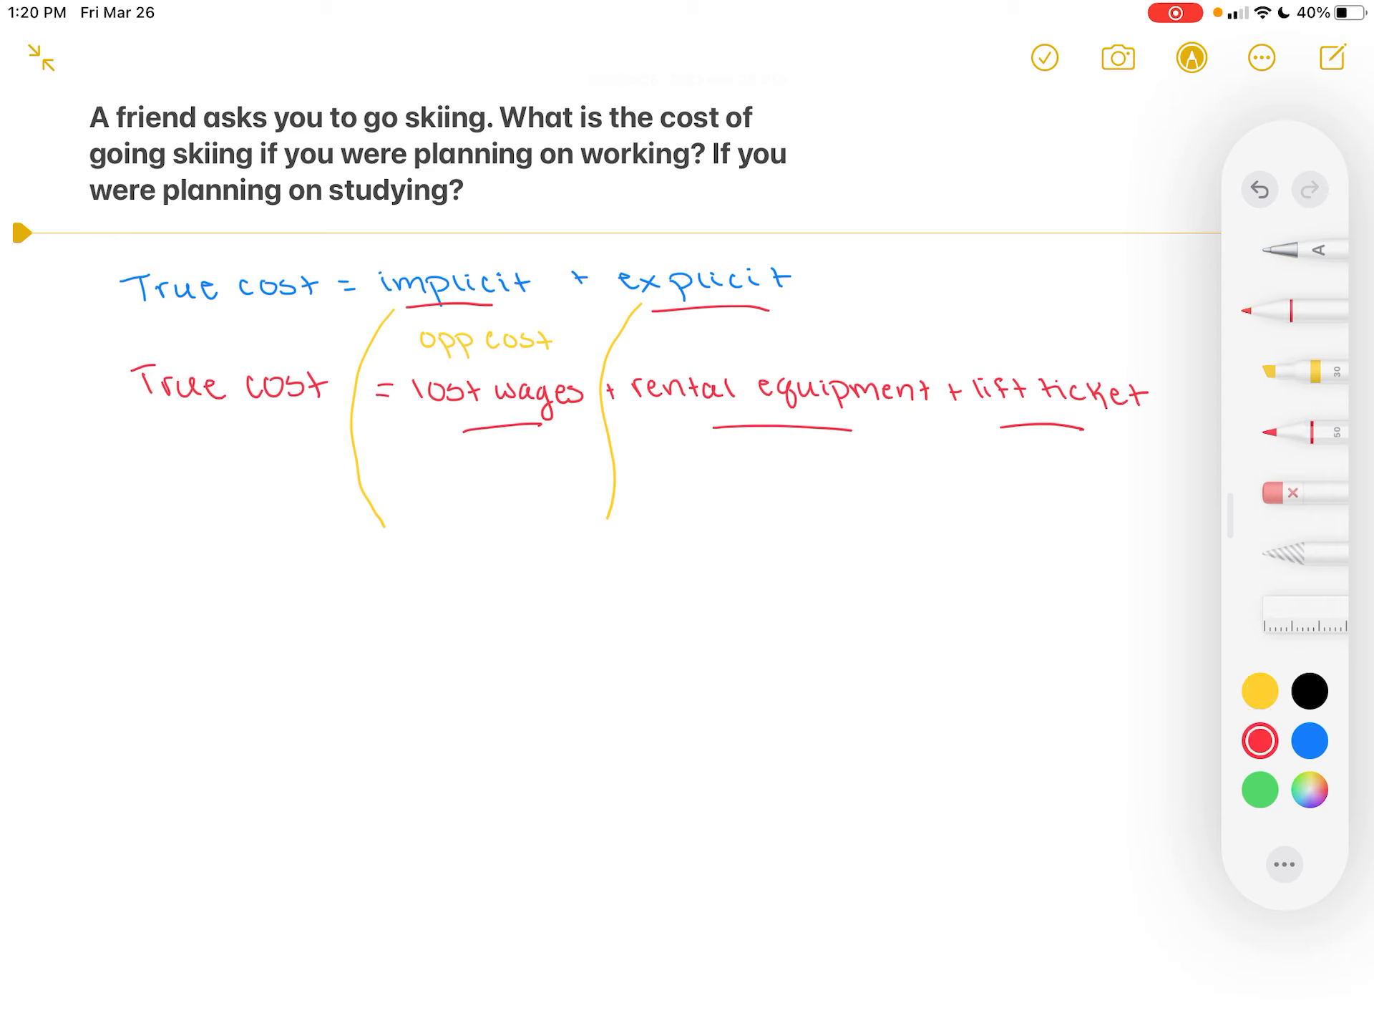
mouse_move(306, 543)
left_mouse_down()
mouse_move(323, 563)
mouse_move(460, 570)
left_mouse_up()
mouse_move(455, 557)
left_mouse_down()
mouse_move(514, 586)
mouse_move(577, 559)
mouse_move(667, 569)
mouse_move(684, 554)
mouse_move(690, 570)
left_mouse_up()
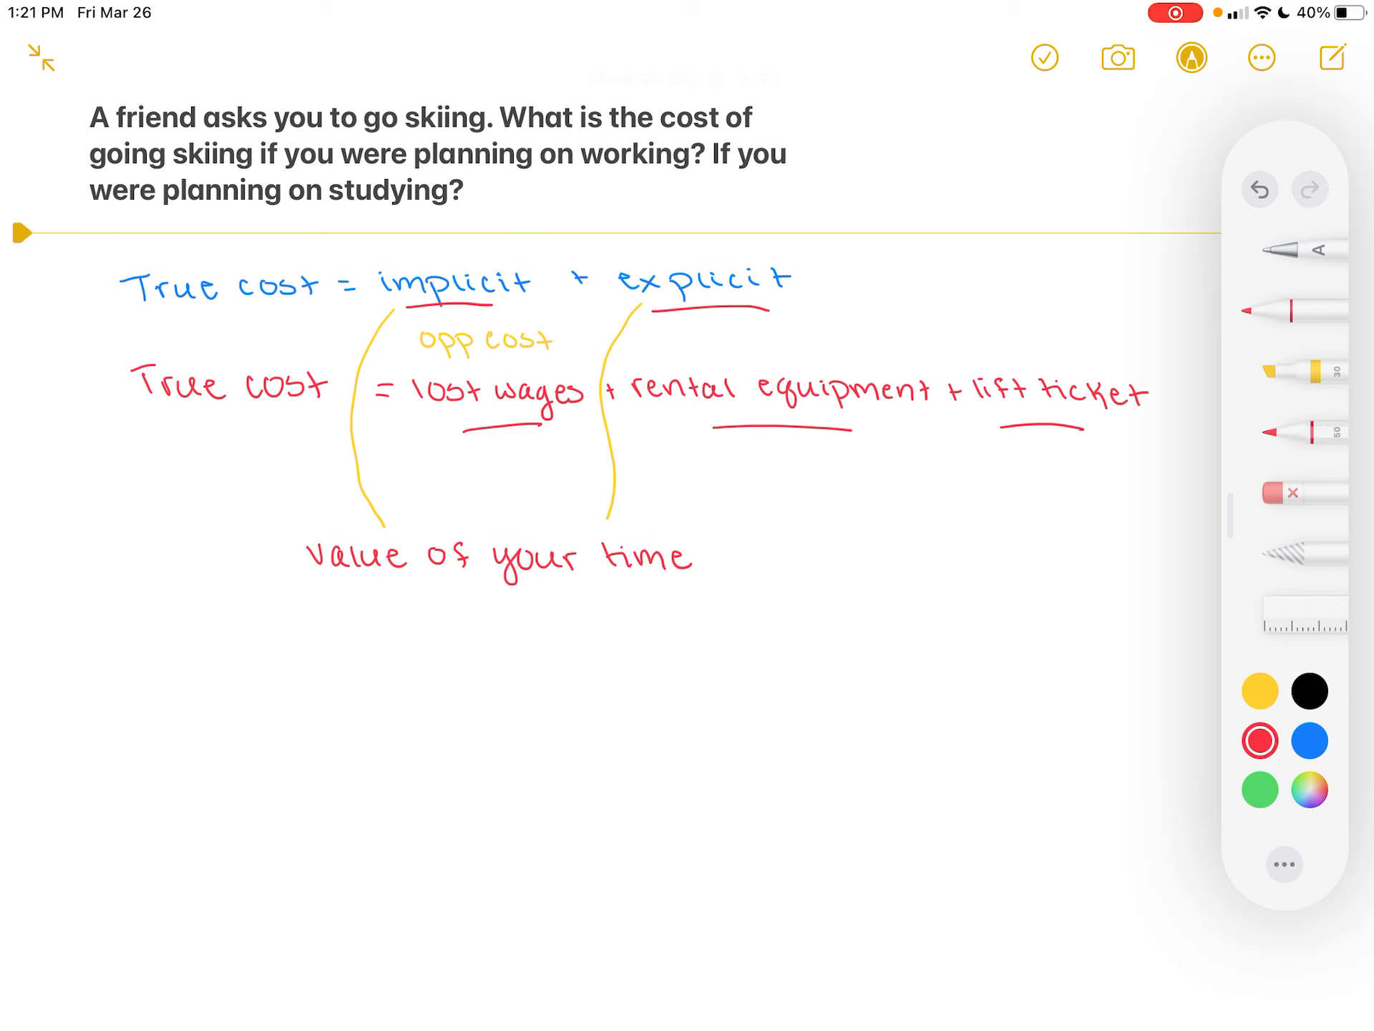
- Add a plus after "value of your time" and dashed links below rental equipment and lift ticket
mouse_move(713, 546)
left_mouse_down()
mouse_move(714, 565)
mouse_move(726, 553)
left_mouse_up()
left_click_drag(811, 524, 813, 535)
left_click_drag(1048, 438, 1049, 453)
left_click_drag(1051, 468, 1057, 505)
left_click_drag(1062, 513, 1063, 530)
- Start the bottom line with "True cost =" before value of your time
left_click_drag(269, 544, 286, 558)
mouse_move(103, 528)
left_mouse_down()
mouse_move(106, 554)
mouse_move(114, 525)
mouse_move(129, 553)
mouse_move(221, 551)
left_mouse_up()
left_click_drag(215, 540, 238, 555)
left_click_drag(232, 544, 249, 543)
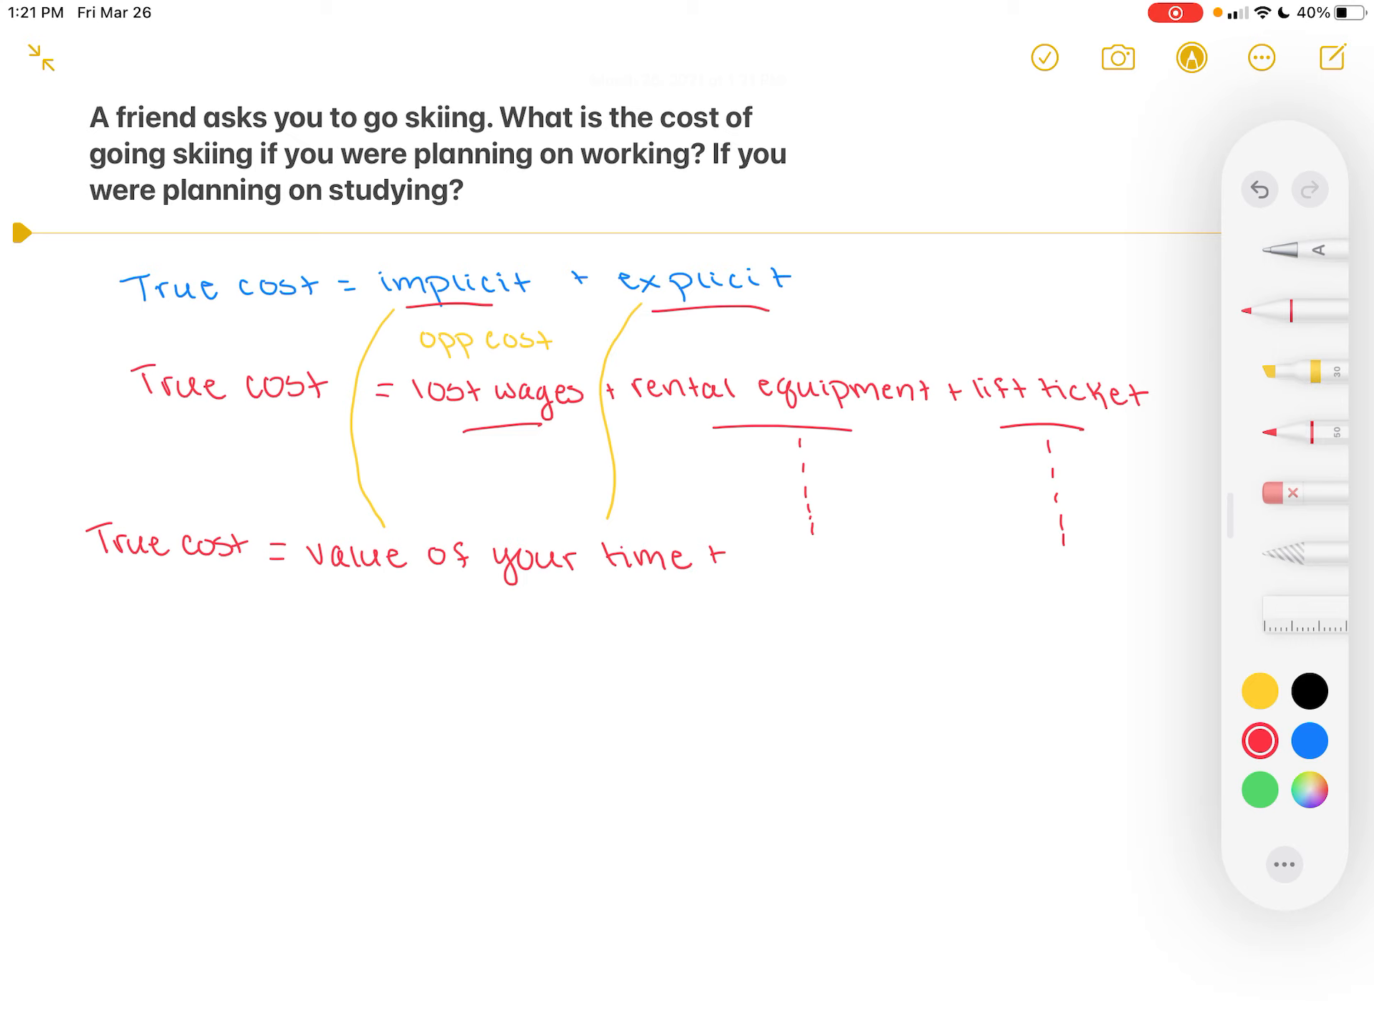
- Underline value of your time and opp cost, retracing the equipment, ticket and implicit underlines
left_click_drag(331, 586, 658, 587)
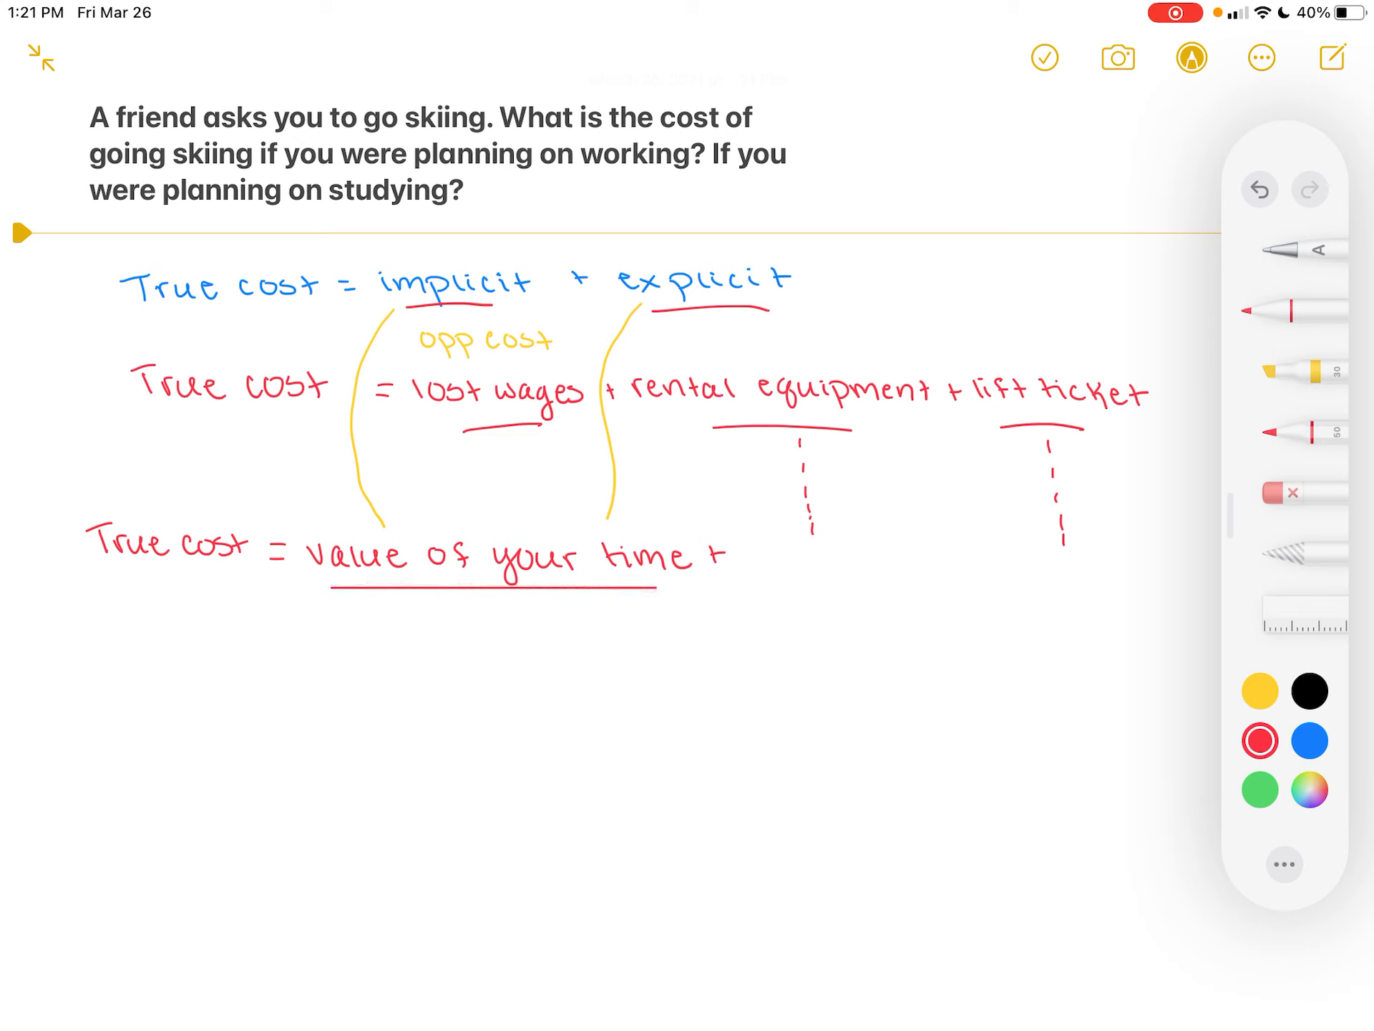
left_click_drag(724, 429, 838, 433)
left_click_drag(1008, 425, 1093, 423)
left_click_drag(409, 304, 473, 305)
left_click_drag(414, 359, 530, 361)
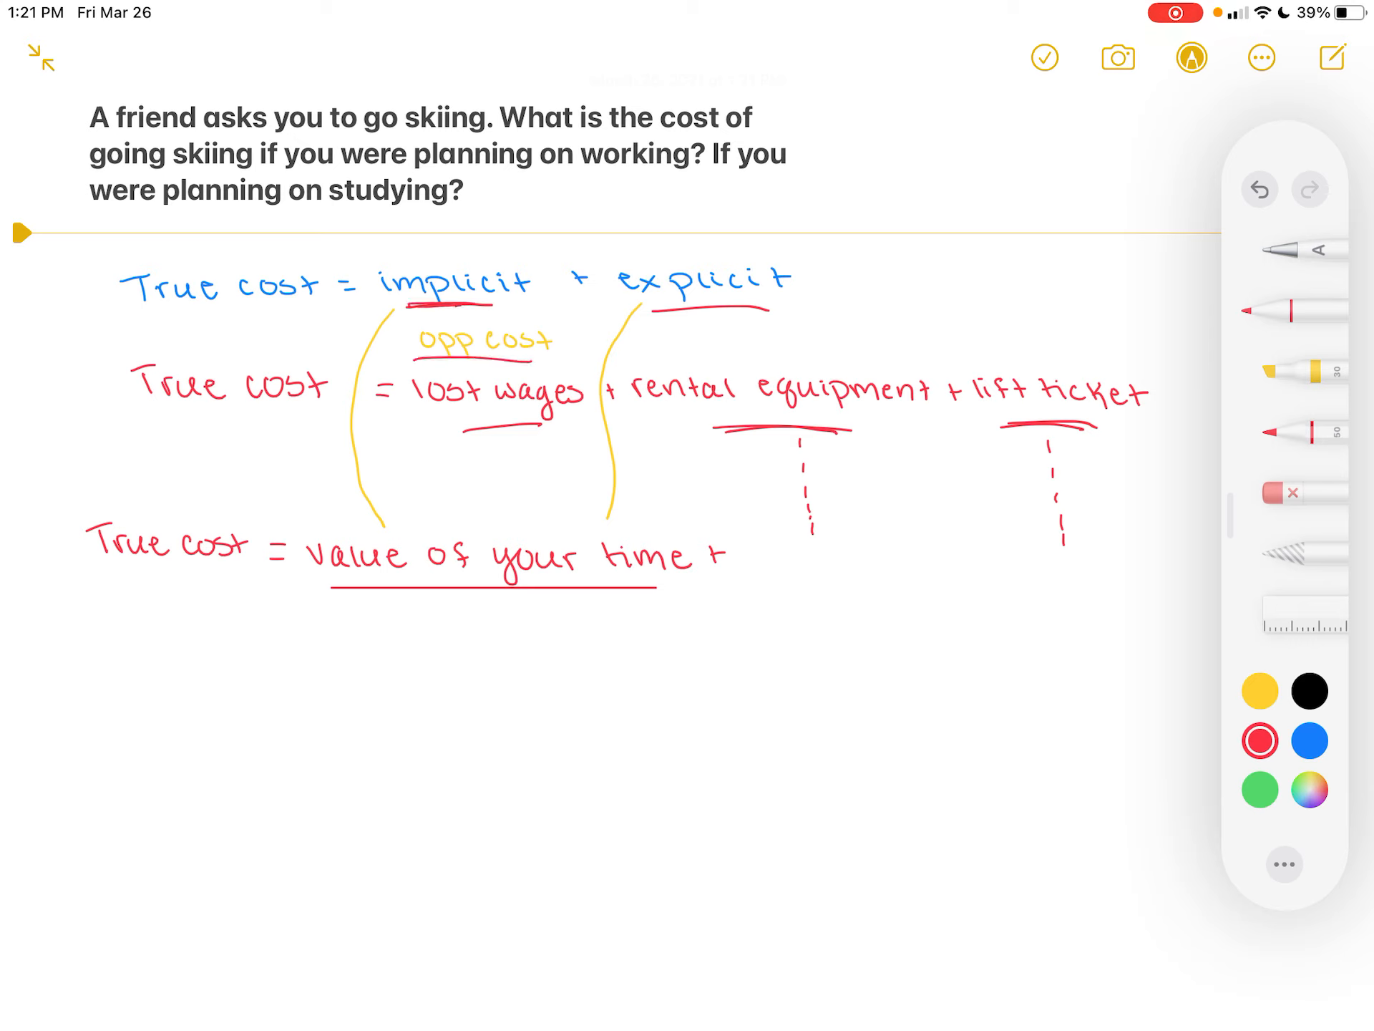